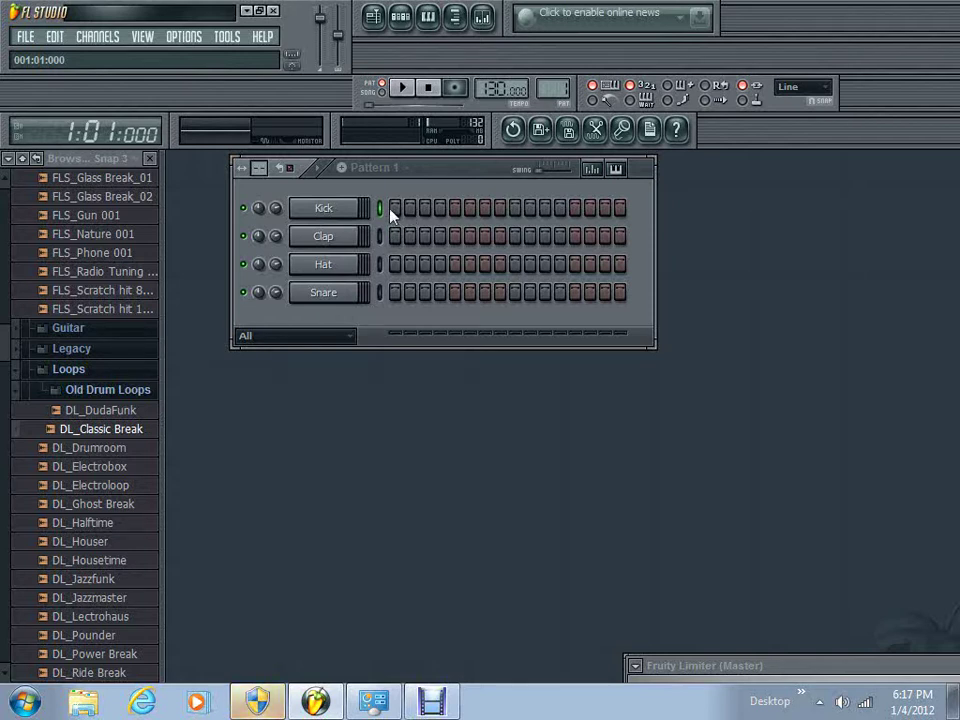
Step: Start the pattern playing with trial Kick hits on steps 1, 6, 10, 14 and 16
{"action": "left_click", "coordinate": [396, 208]}
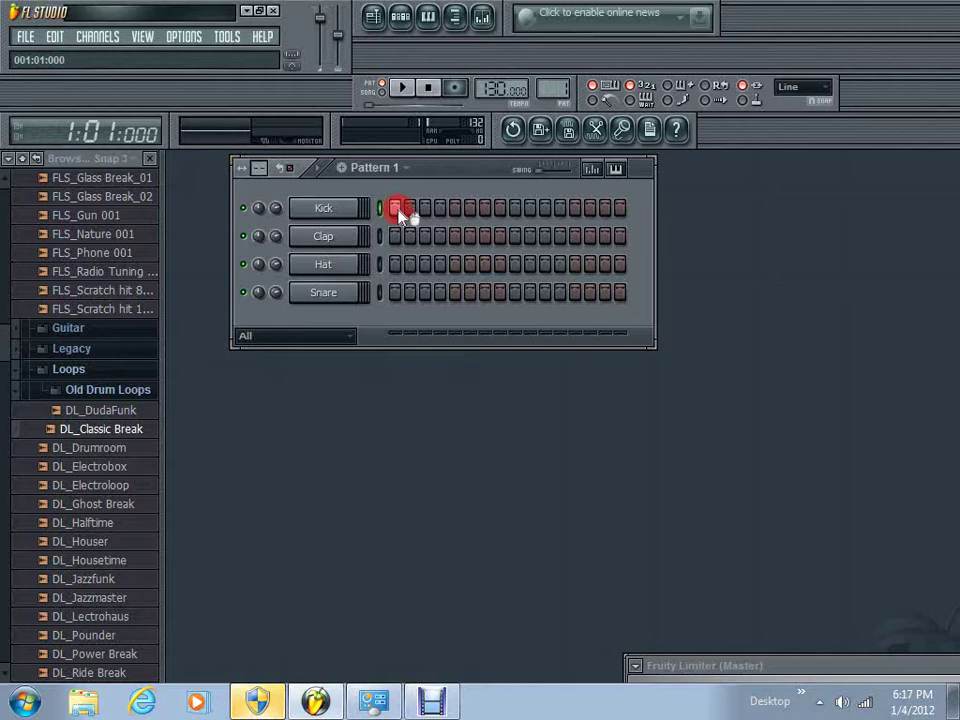
{"action": "left_click", "coordinate": [400, 92]}
{"action": "left_click", "coordinate": [470, 208]}
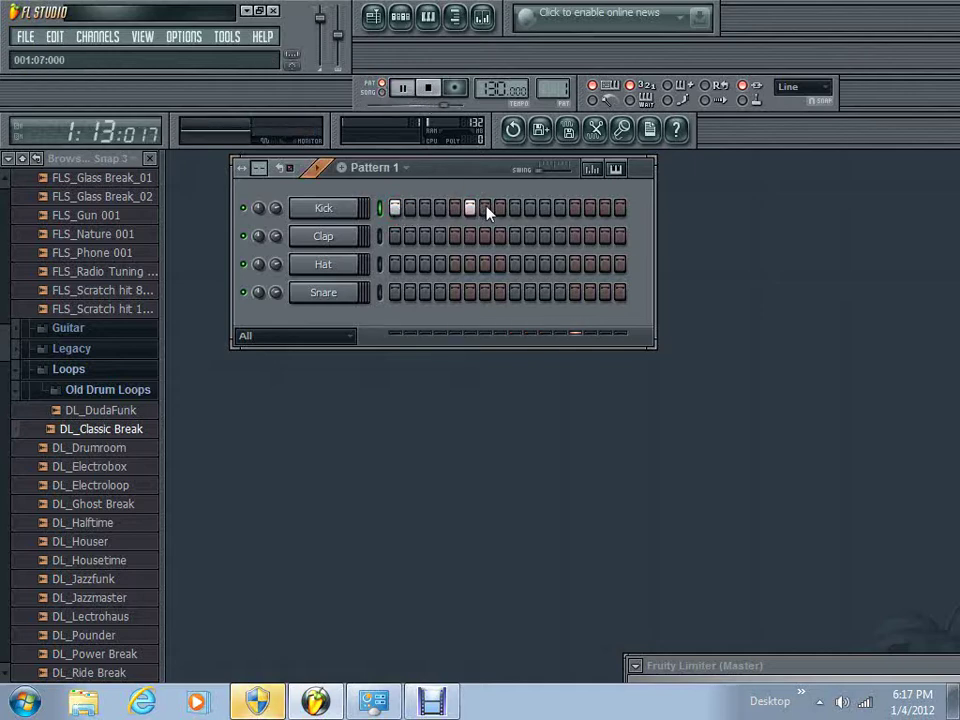
{"action": "left_click", "coordinate": [530, 208]}
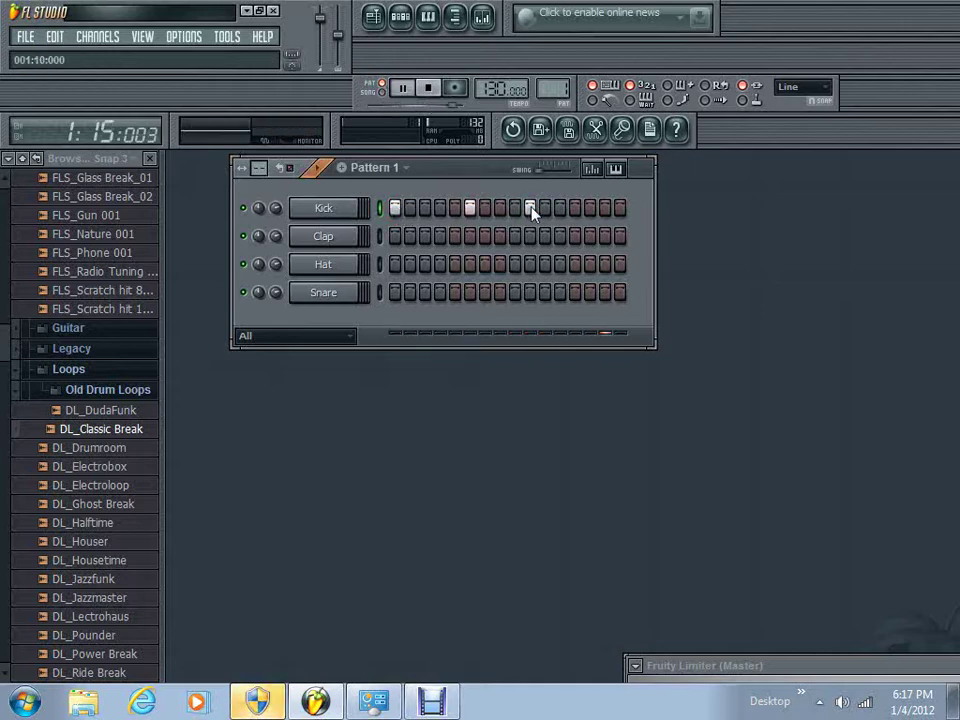
{"action": "left_click", "coordinate": [591, 210]}
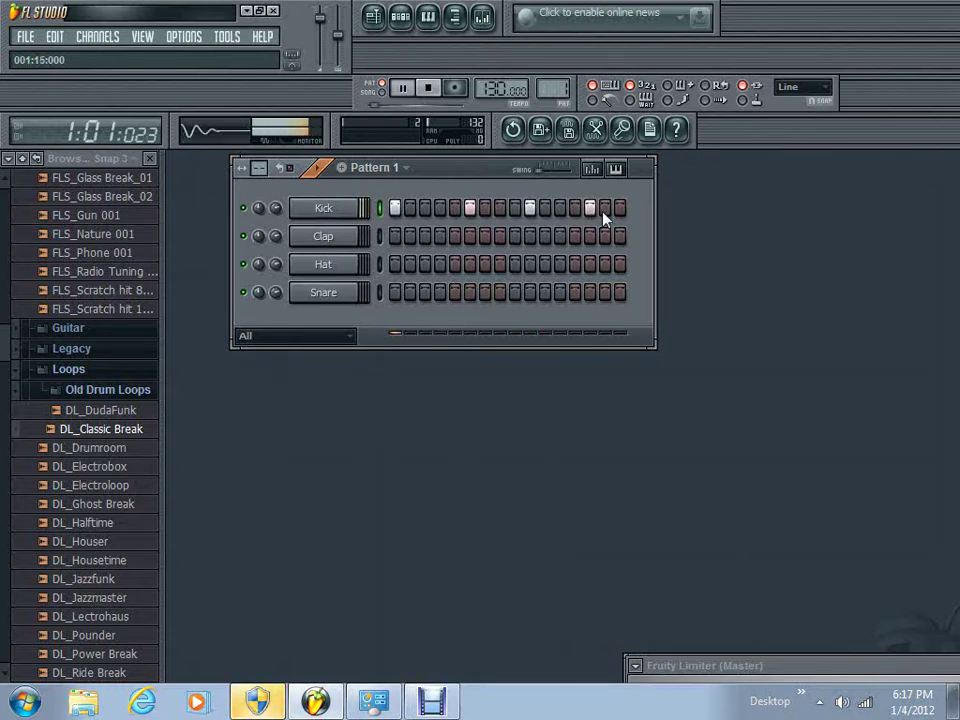
{"action": "left_click", "coordinate": [619, 208]}
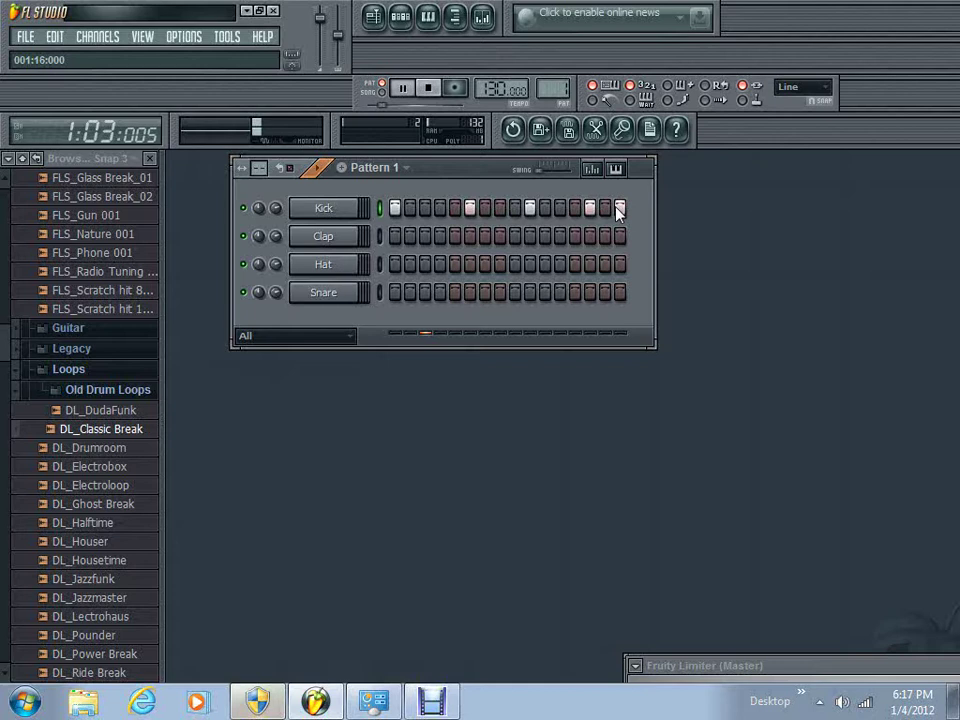
Step: Clear the stray Kick hits on steps 6, 10, 14 and 16, then light steps 7, 11 and 15
{"action": "right_click", "coordinate": [620, 208]}
{"action": "right_click", "coordinate": [590, 208]}
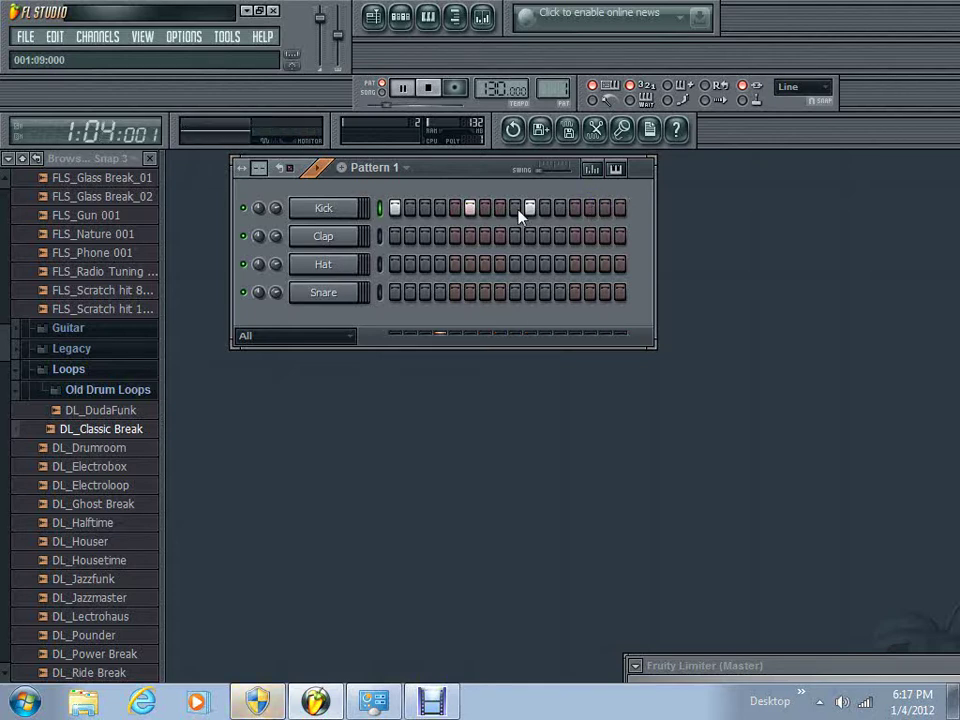
{"action": "right_click", "coordinate": [470, 208]}
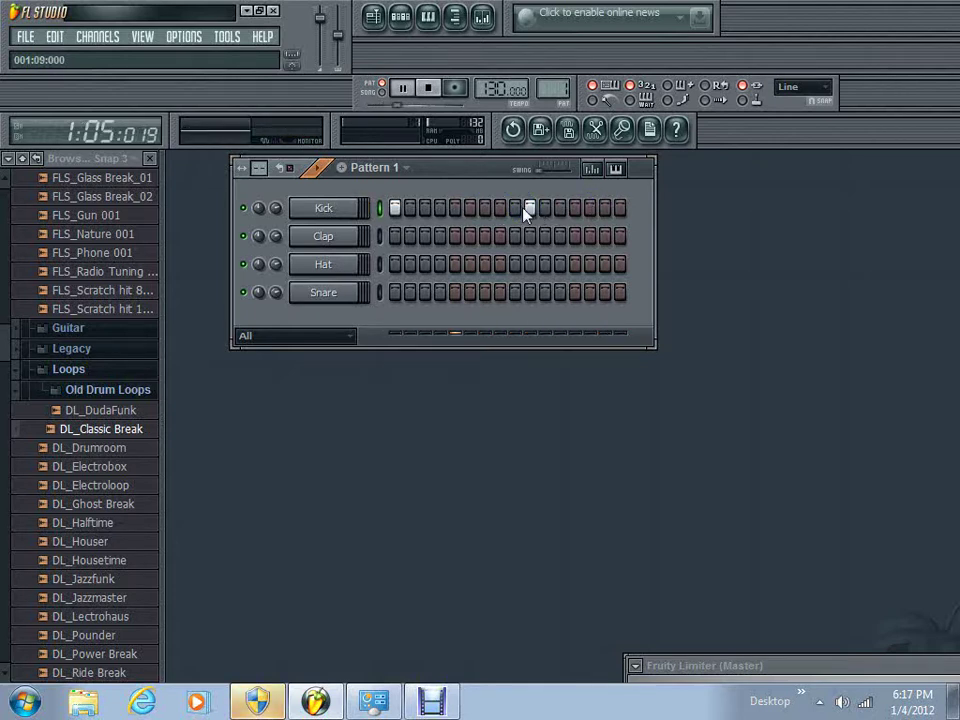
{"action": "right_click", "coordinate": [530, 208]}
{"action": "left_click", "coordinate": [485, 208]}
{"action": "left_click", "coordinate": [545, 208]}
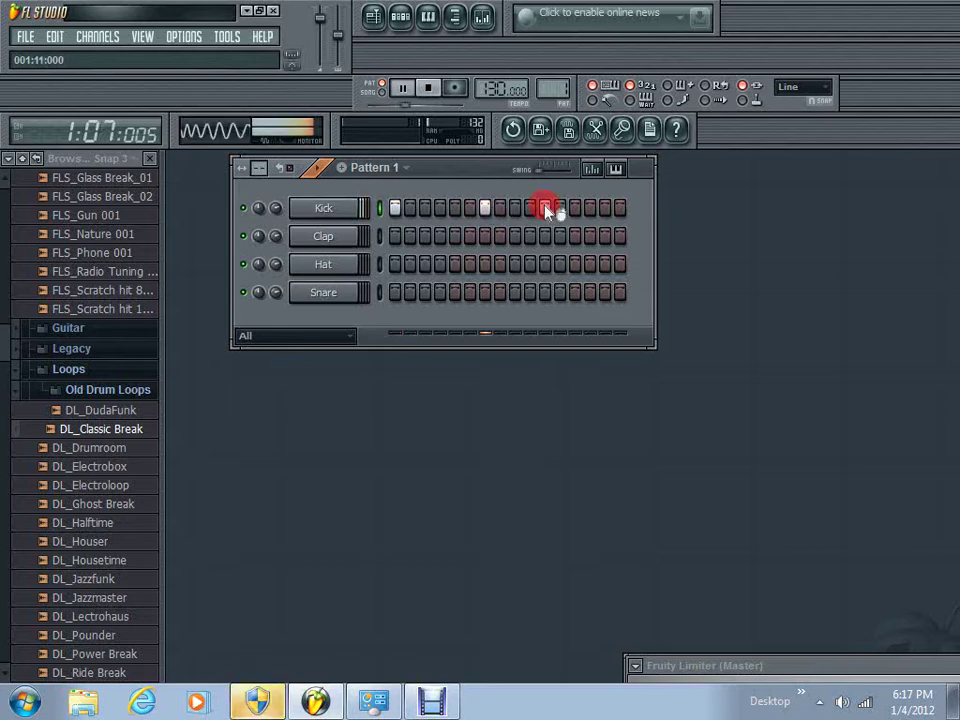
{"action": "left_click", "coordinate": [605, 208]}
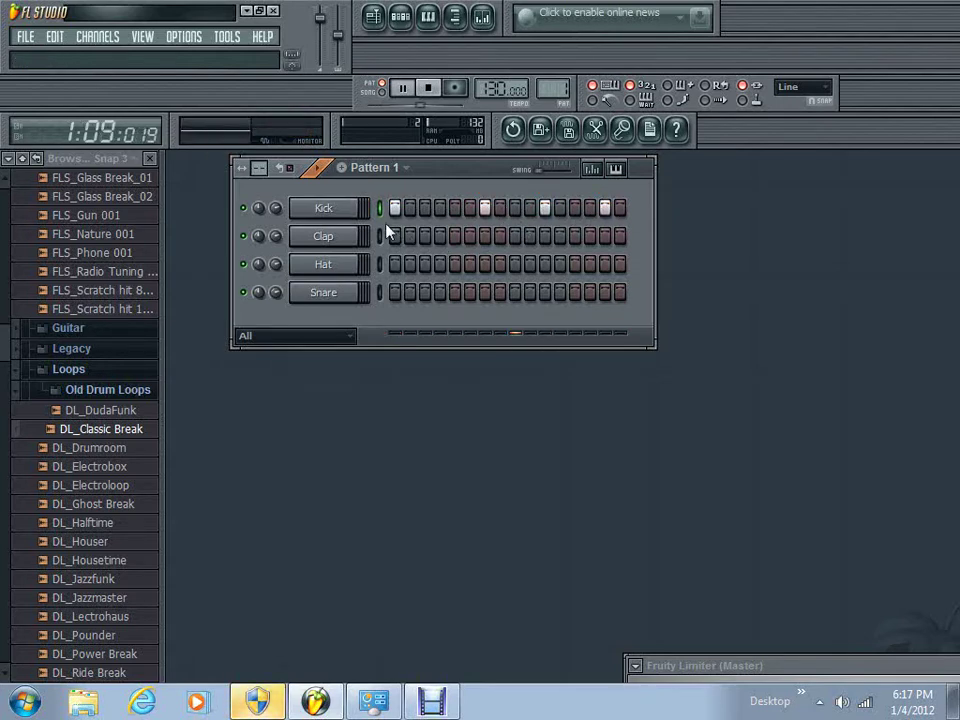
Step: Light the Hat row's steps 3, 7, 11 and 15 while the beat plays
{"action": "left_click", "coordinate": [425, 267]}
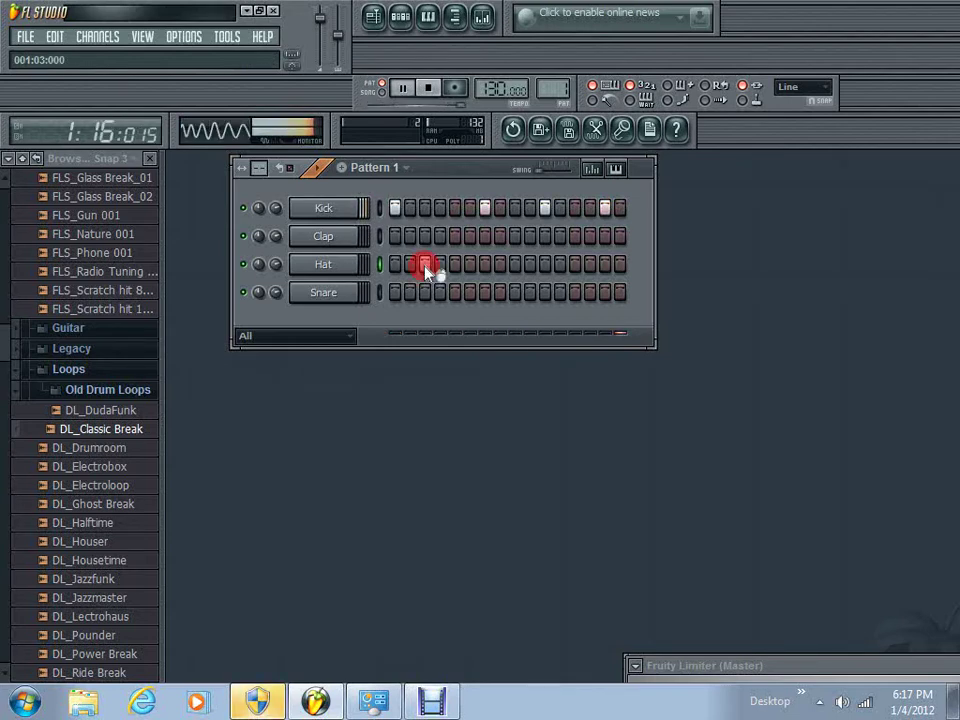
{"action": "left_click", "coordinate": [485, 265]}
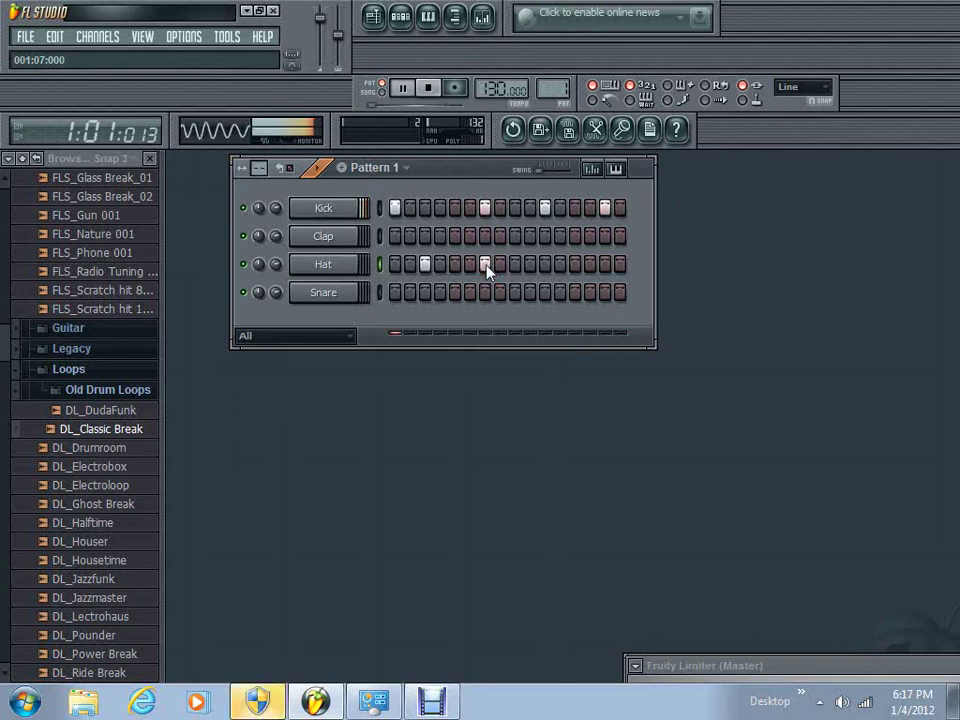
{"action": "left_click", "coordinate": [545, 265]}
{"action": "left_click", "coordinate": [605, 265]}
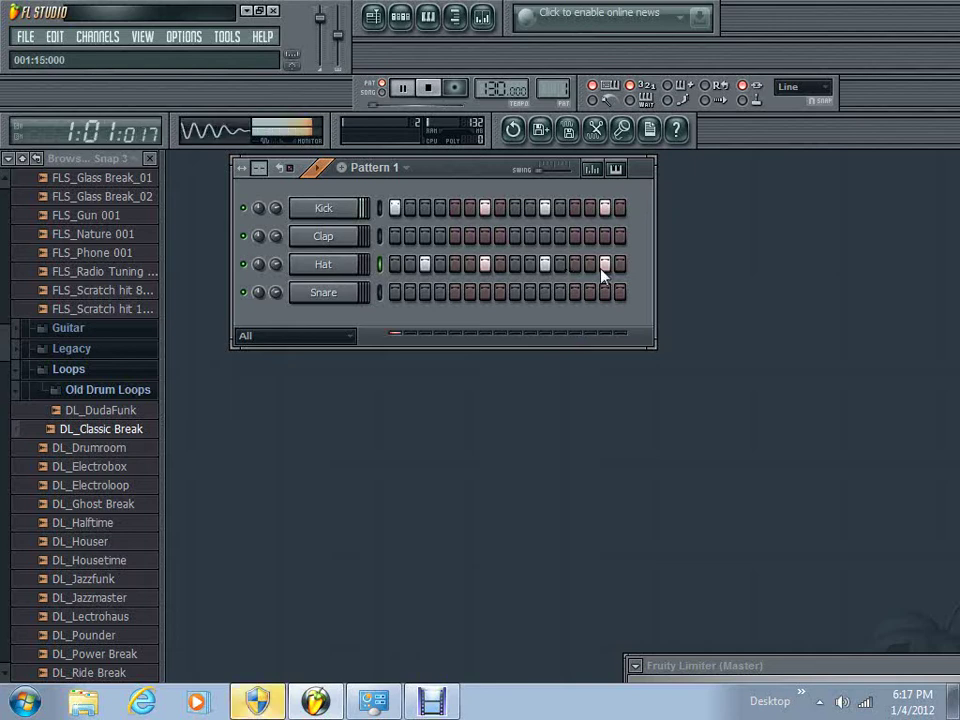
Step: Light Snare steps 5 and 13 as backbeats after trying step 10
{"action": "left_click", "coordinate": [455, 292]}
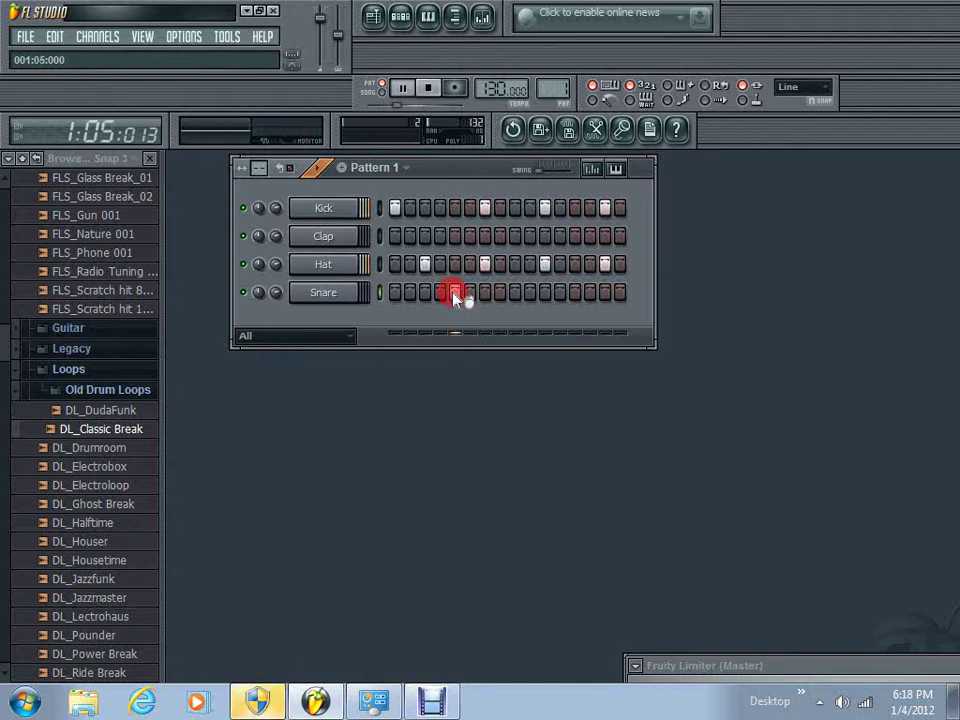
{"action": "left_click", "coordinate": [531, 292]}
{"action": "left_click", "coordinate": [575, 292]}
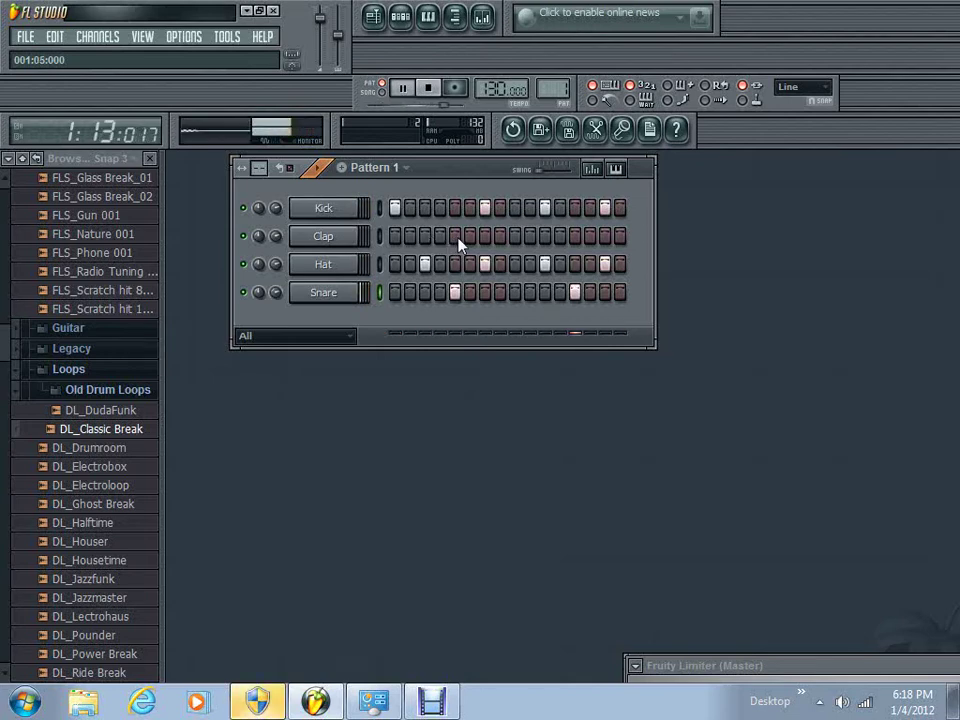
Step: Try Clap hits on steps 3, 9, 10, 15 and 14, keeping only steps 2 and 13 lit
{"action": "left_click", "coordinate": [425, 236]}
{"action": "left_click", "coordinate": [410, 236]}
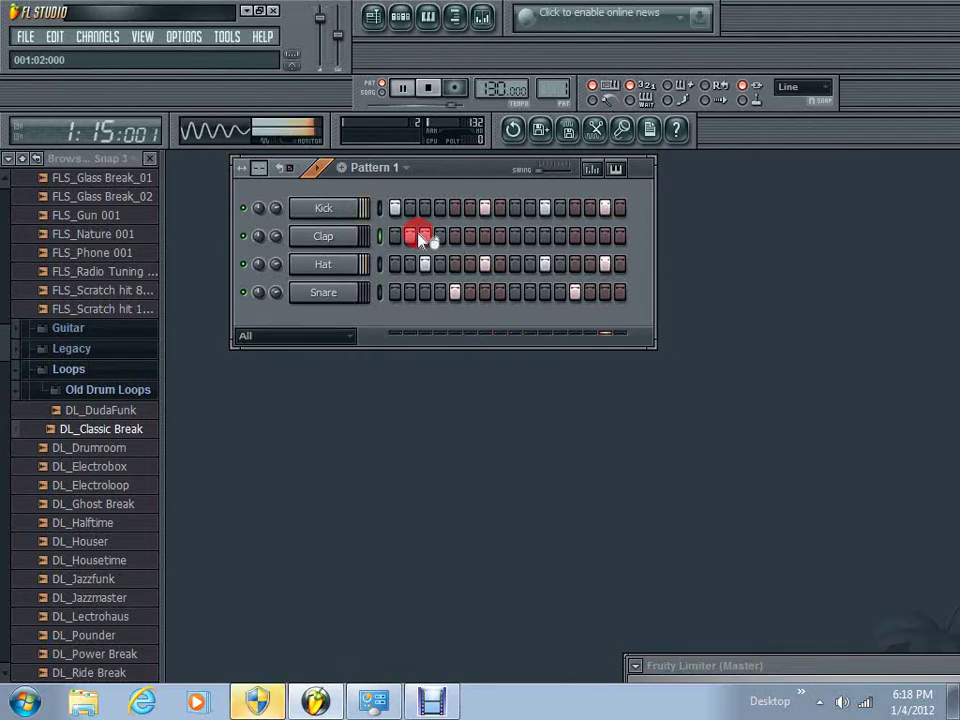
{"action": "left_click", "coordinate": [426, 237]}
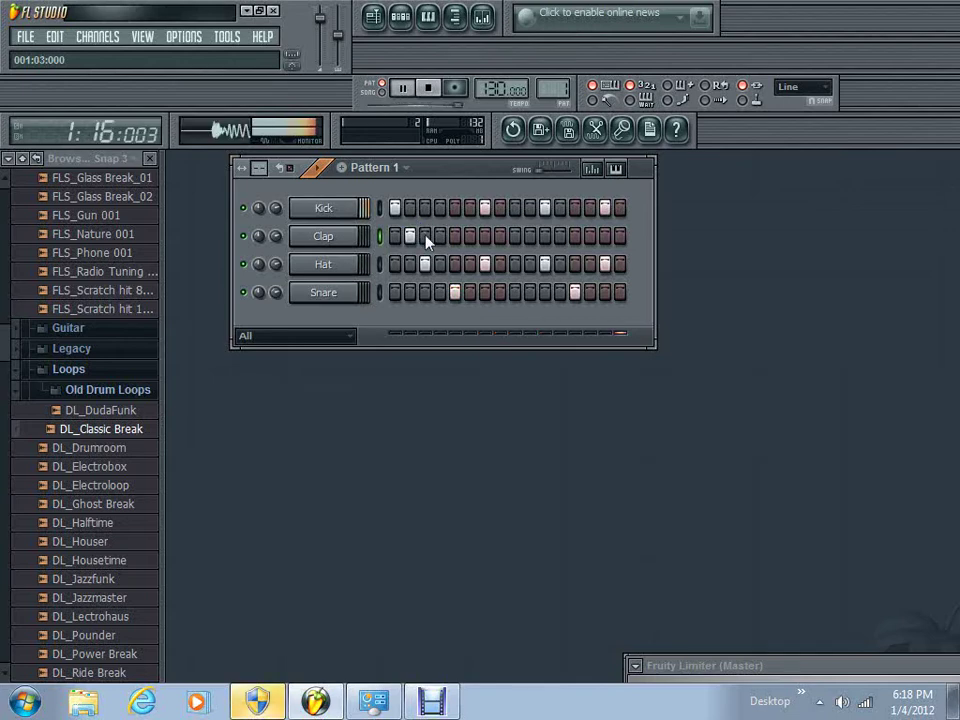
{"action": "left_click", "coordinate": [514, 237]}
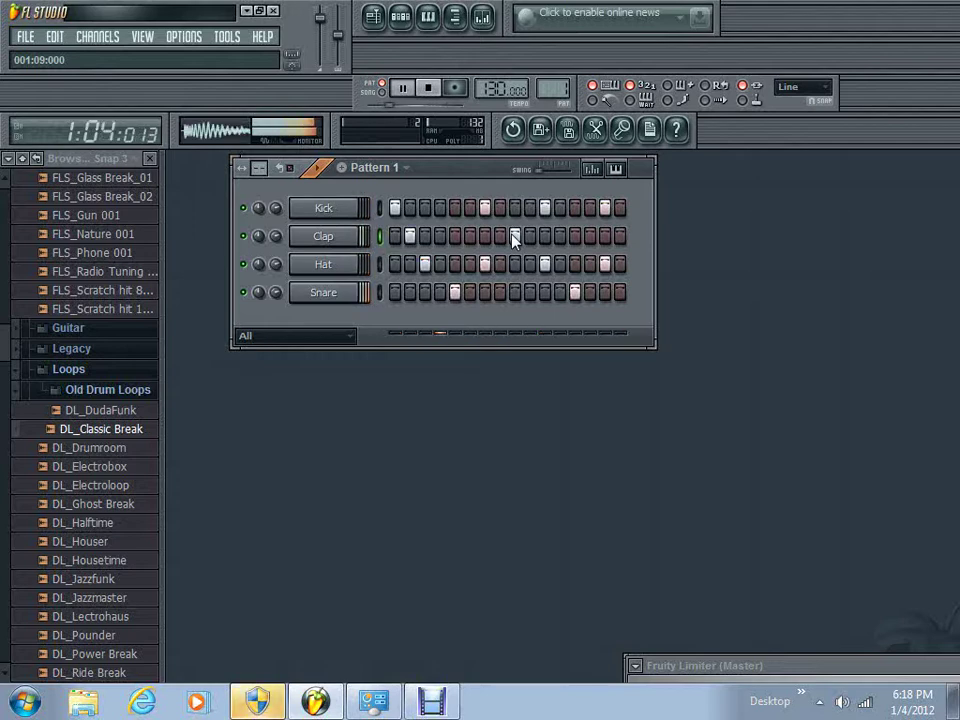
{"action": "left_click", "coordinate": [514, 237]}
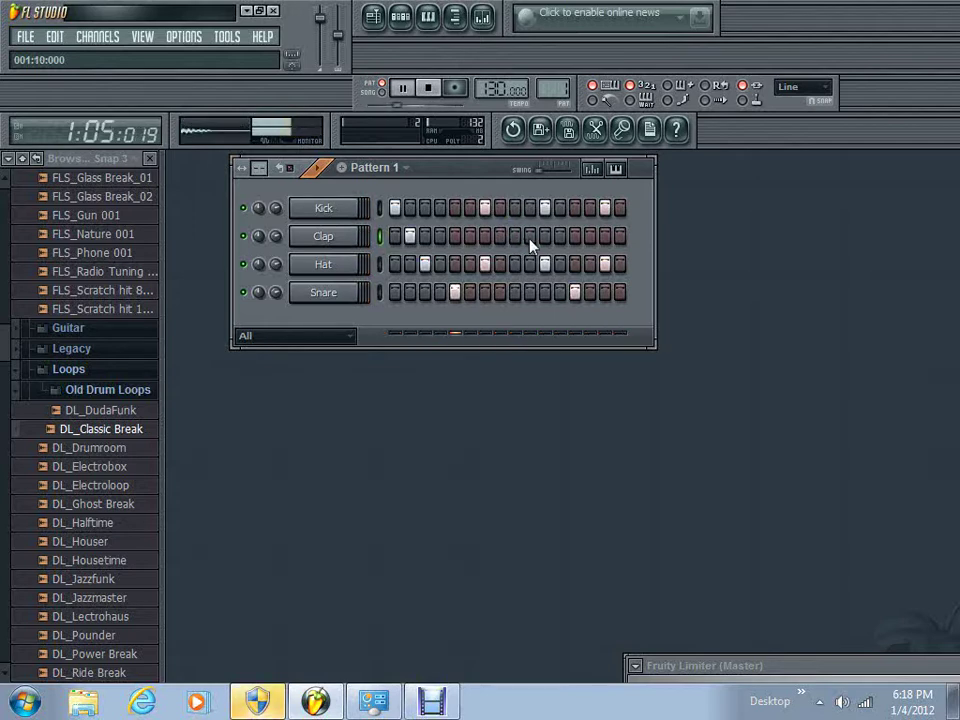
{"action": "left_click", "coordinate": [530, 237]}
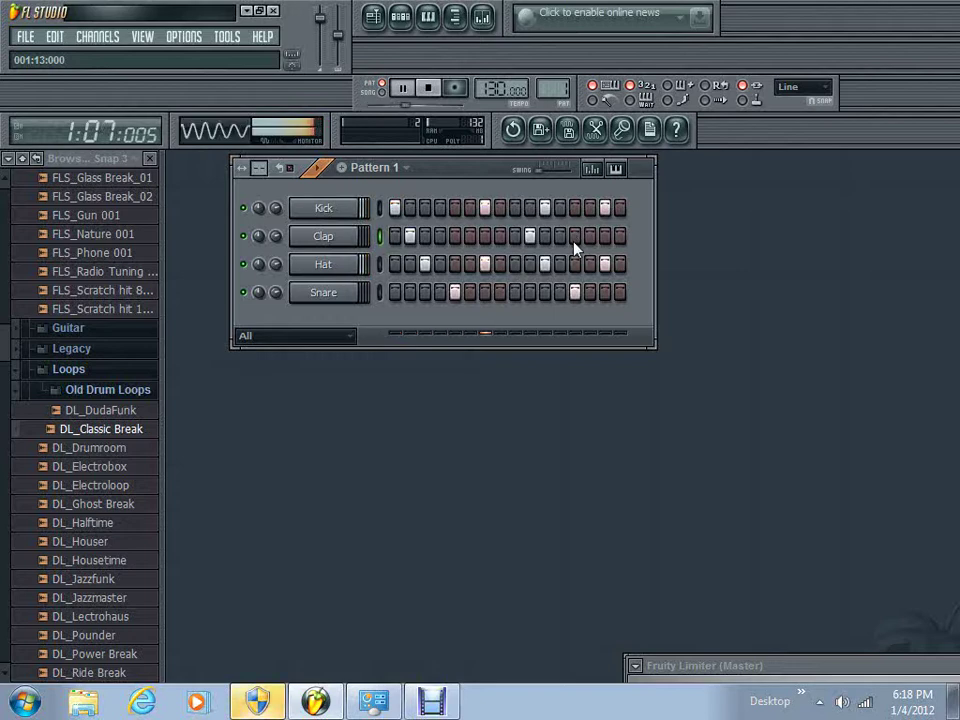
{"action": "left_click", "coordinate": [529, 238]}
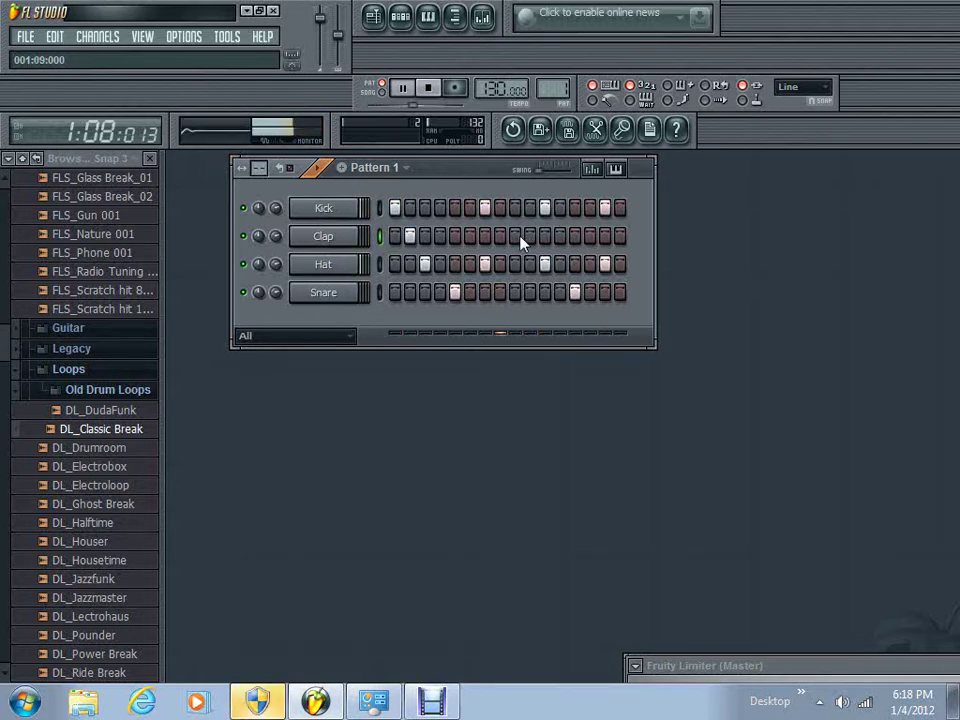
{"action": "left_click", "coordinate": [606, 240]}
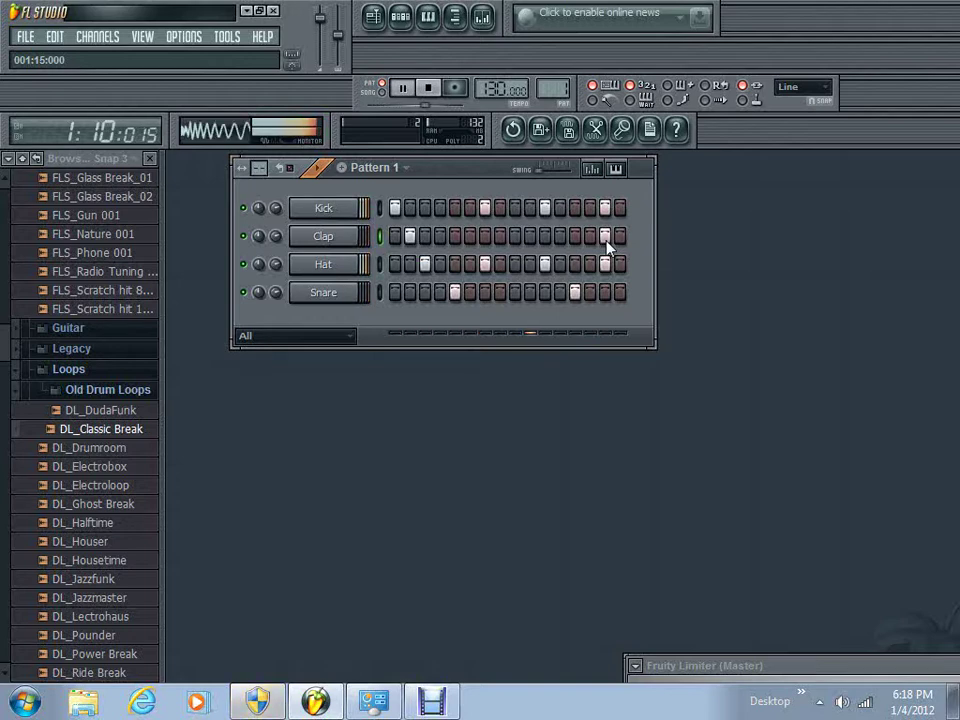
{"action": "left_click", "coordinate": [606, 240]}
{"action": "left_click", "coordinate": [589, 238]}
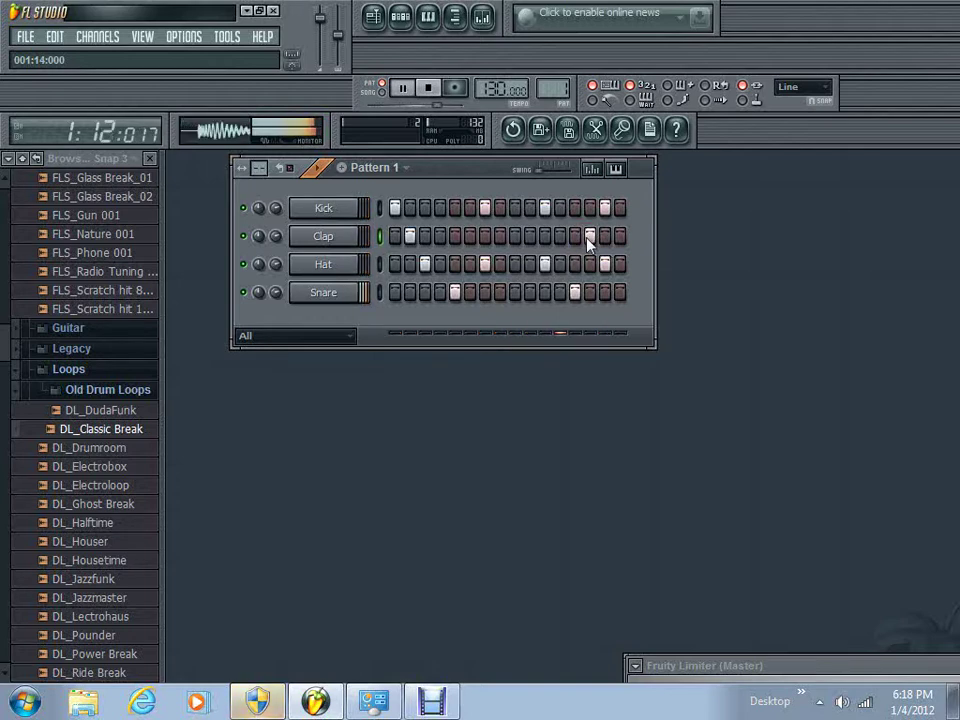
{"action": "left_click", "coordinate": [590, 237]}
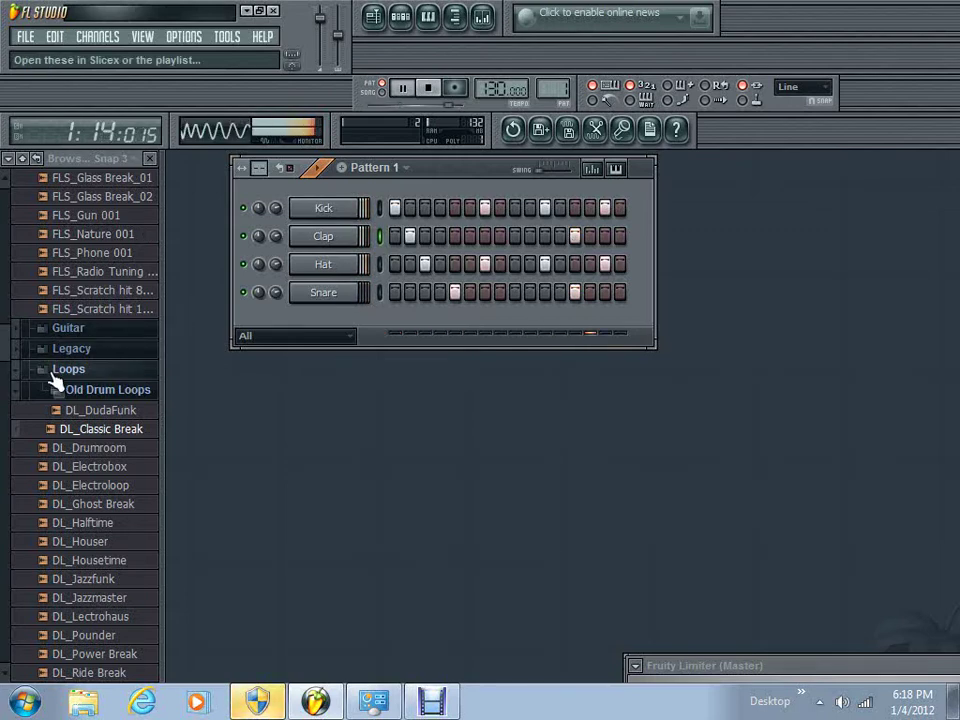
Step: Preview FLS_Gun 001 and add it to the Step Sequencer as a new channel
{"action": "left_click", "coordinate": [102, 218]}
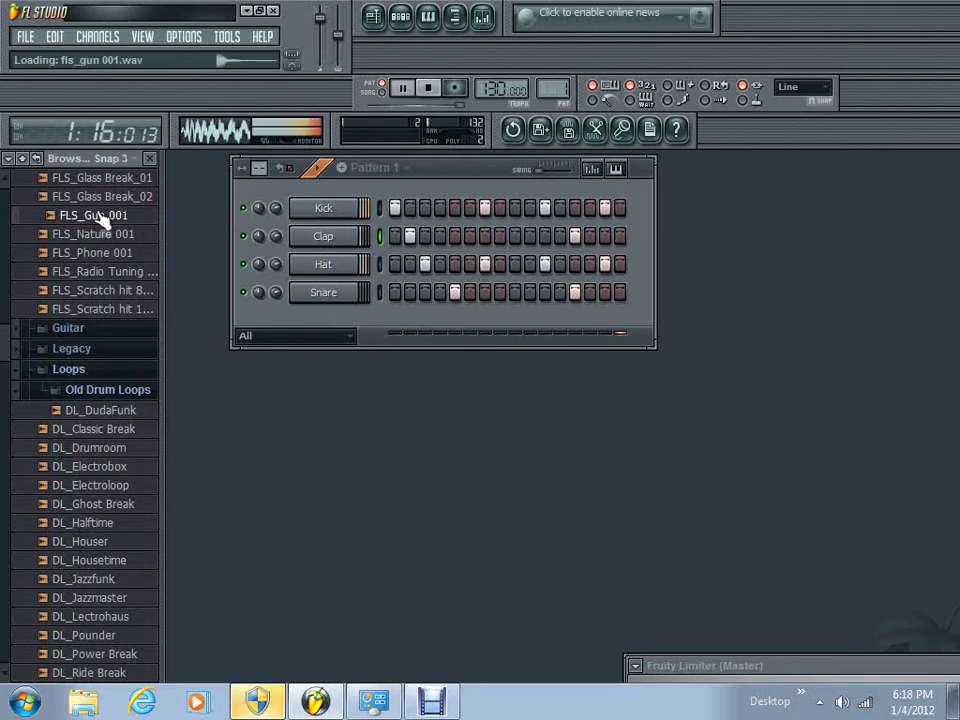
{"action": "left_click", "coordinate": [125, 225]}
{"action": "left_click_drag", "start_coordinate": [125, 225], "coordinate": [311, 321]}
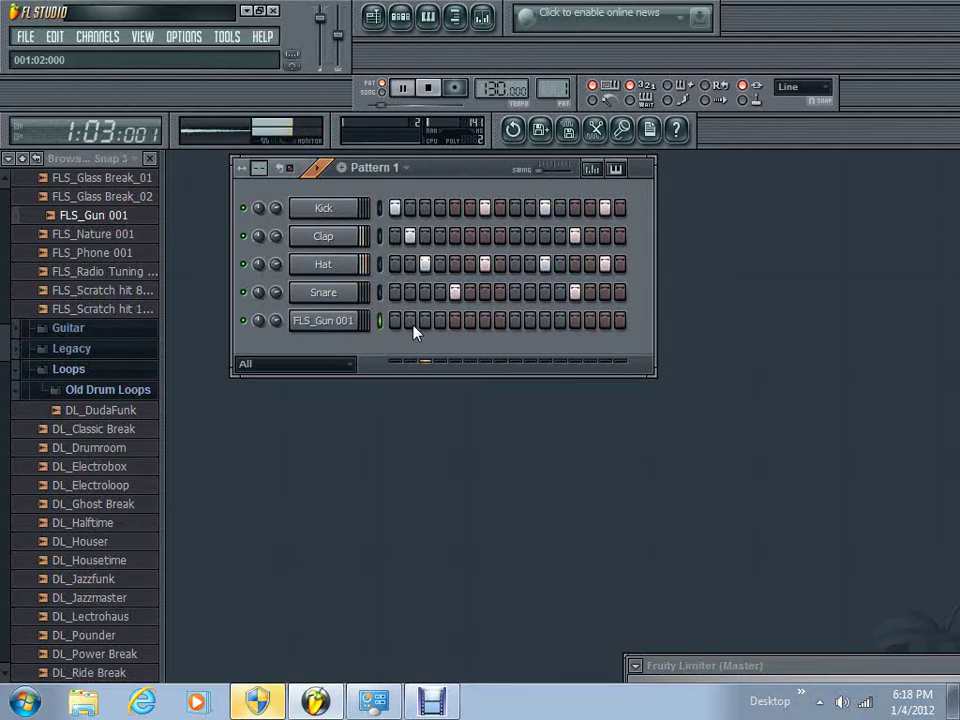
Step: Light FLS_Gun 001 steps 3 and 11, clearing a trial hit on step 6
{"action": "left_click", "coordinate": [471, 320]}
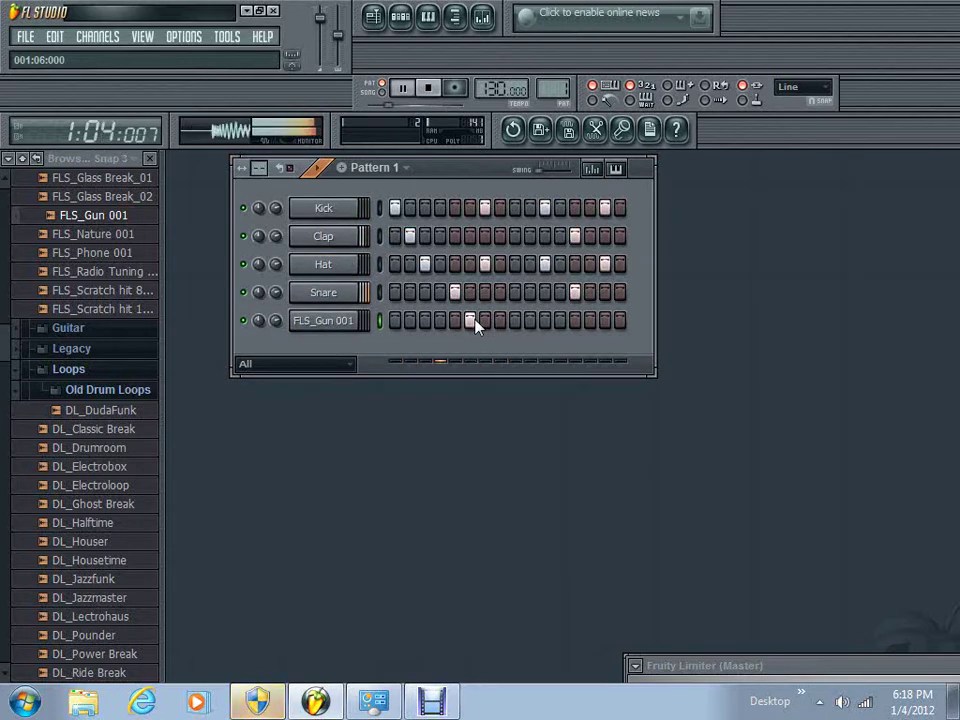
{"action": "right_click", "coordinate": [476, 320]}
{"action": "left_click", "coordinate": [425, 320]}
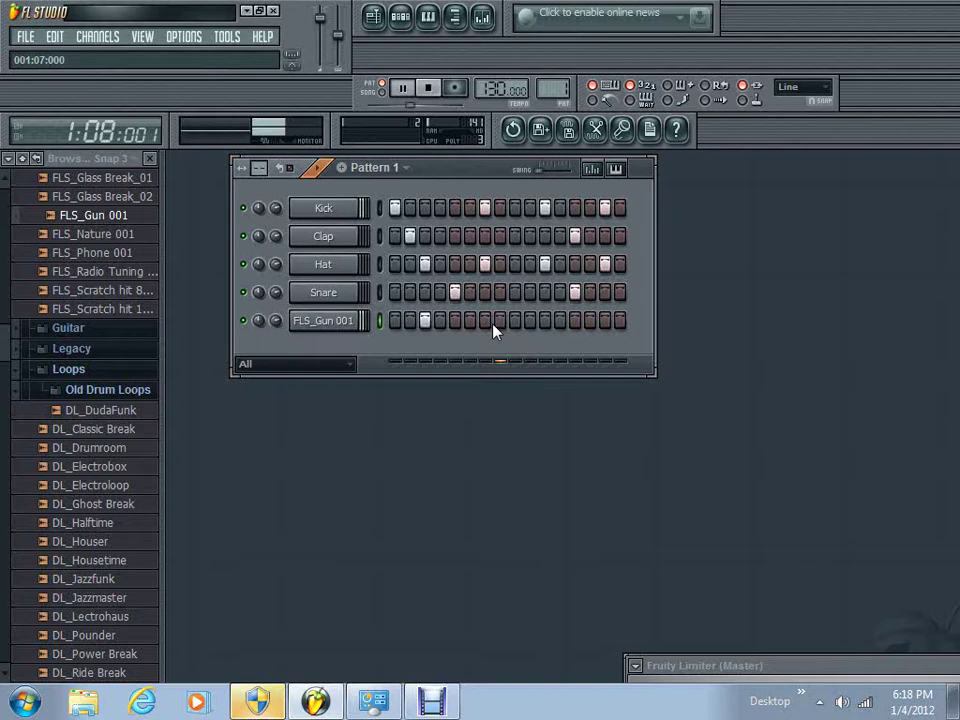
{"action": "left_click", "coordinate": [545, 321]}
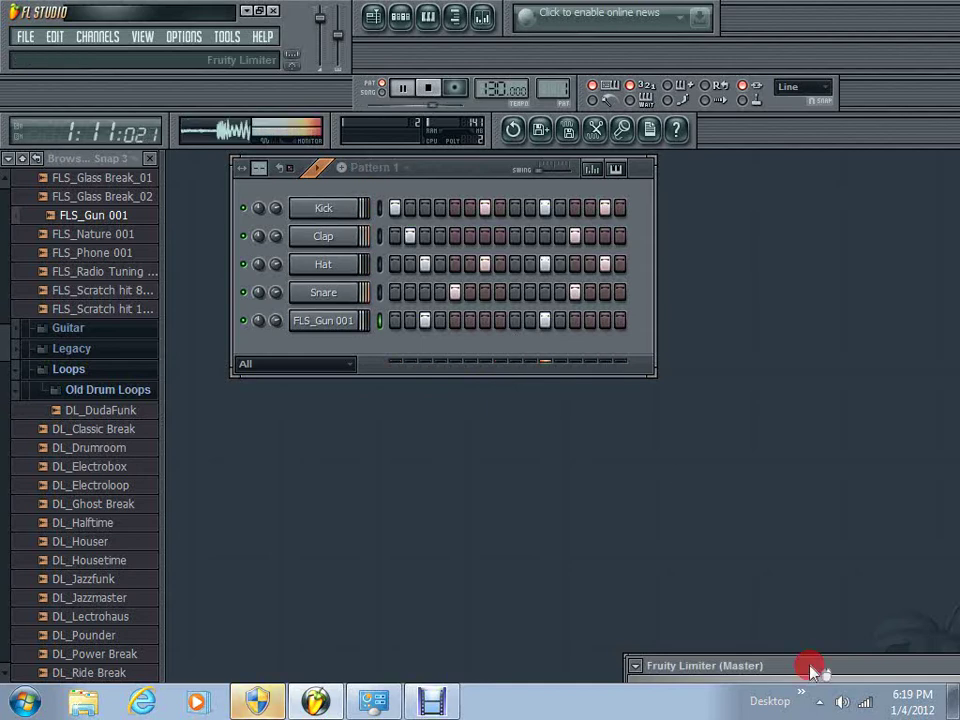
Step: Bring up the master Fruity Limiter and raise its loudness gain and ceiling
{"action": "mouse_move", "coordinate": [810, 673]}
{"action": "left_mouse_down"}
{"action": "mouse_move", "coordinate": [619, 345]}
{"action": "mouse_move", "coordinate": [401, 343]}
{"action": "left_mouse_up"}
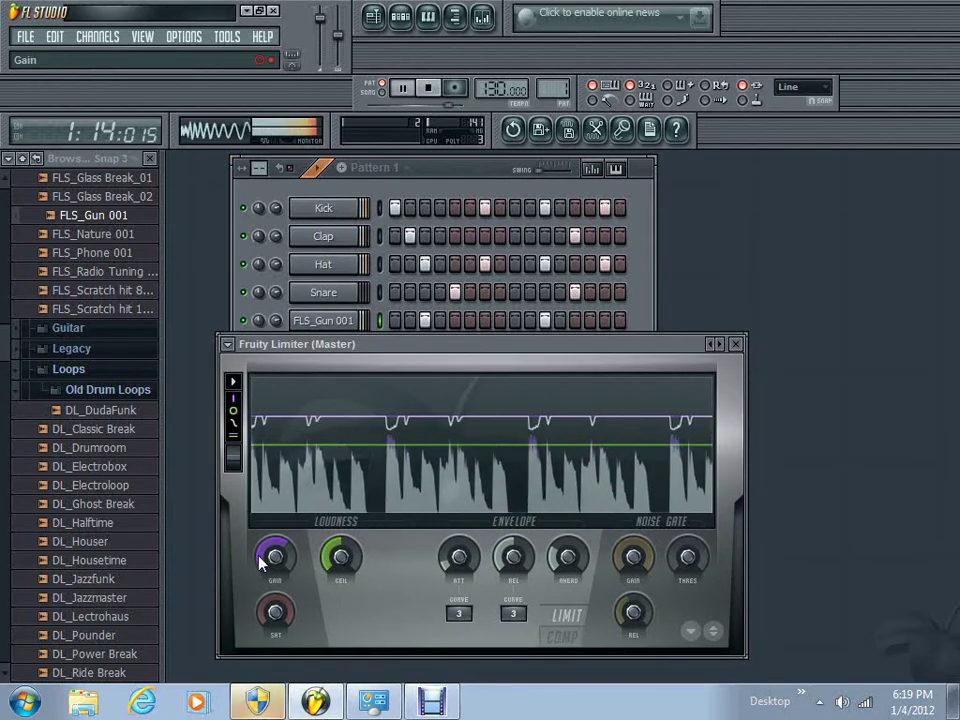
{"action": "left_click_drag", "start_coordinate": [275, 557], "coordinate": [275, 470]}
{"action": "left_click_drag", "start_coordinate": [275, 557], "coordinate": [275, 565]}
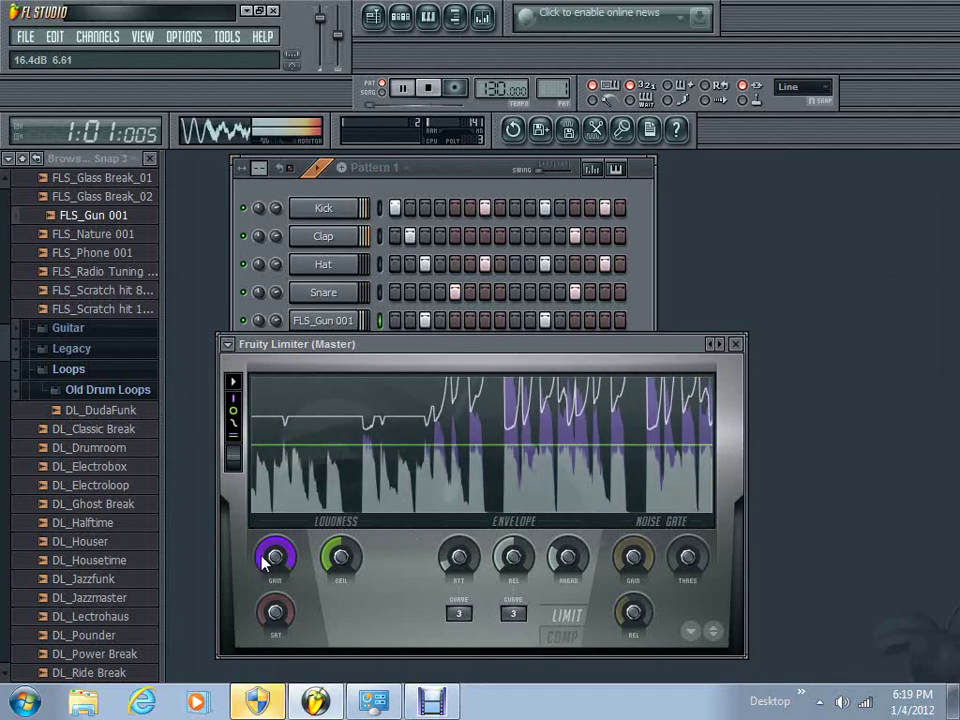
{"action": "left_click_drag", "start_coordinate": [337, 562], "coordinate": [337, 530]}
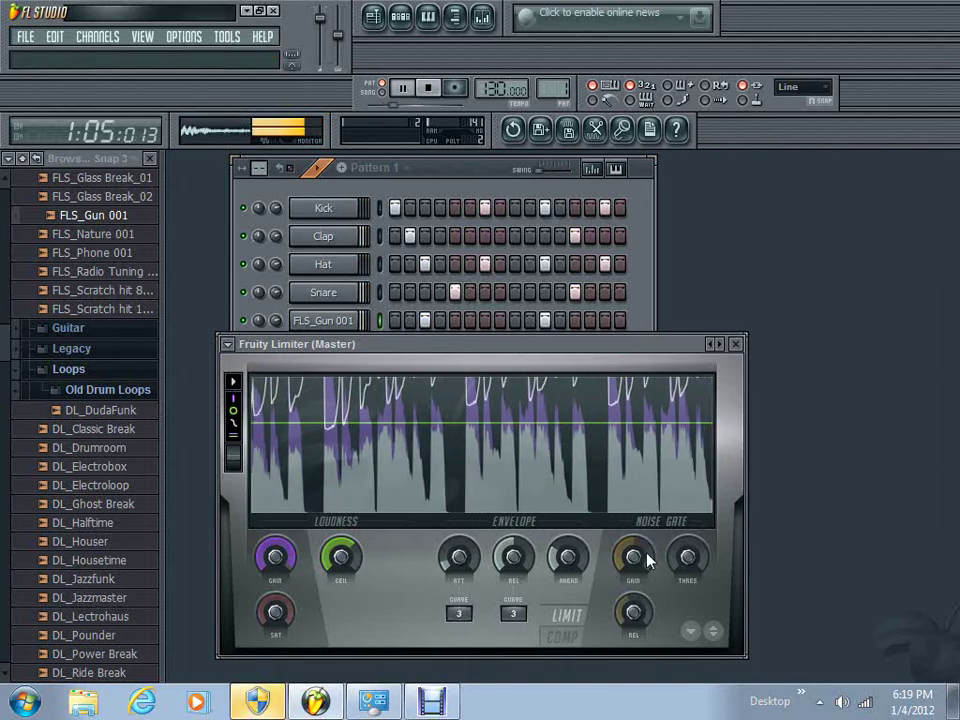
Step: Raise the noise gate gain and saturation, freeze the waveform display, and fine-tune the ceiling
{"action": "left_click_drag", "start_coordinate": [636, 560], "coordinate": [636, 520]}
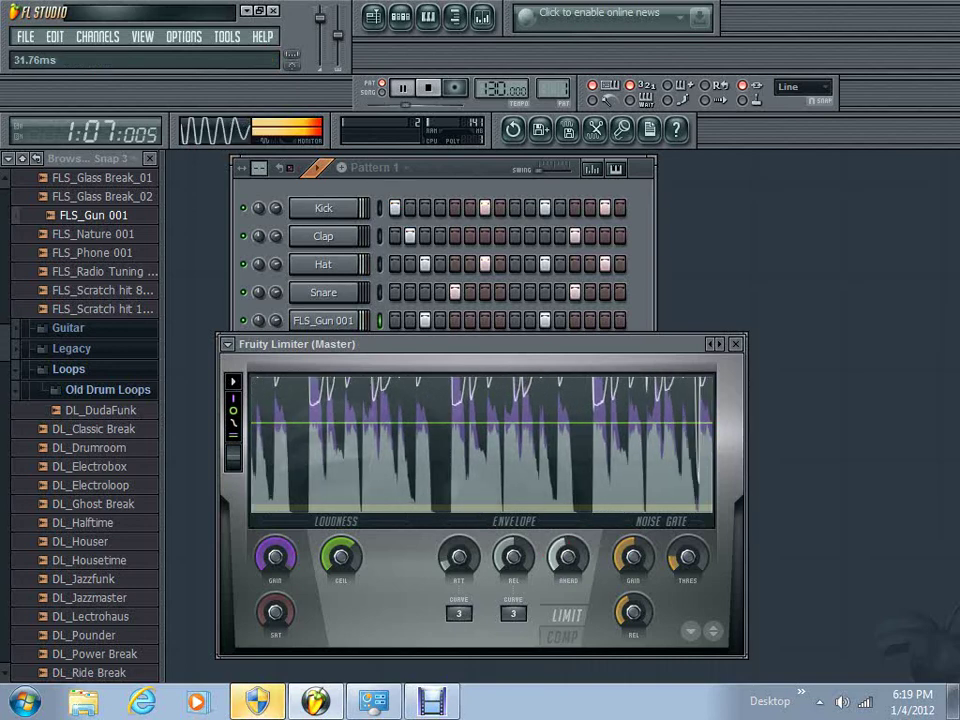
{"action": "left_click_drag", "start_coordinate": [275, 610], "coordinate": [275, 570]}
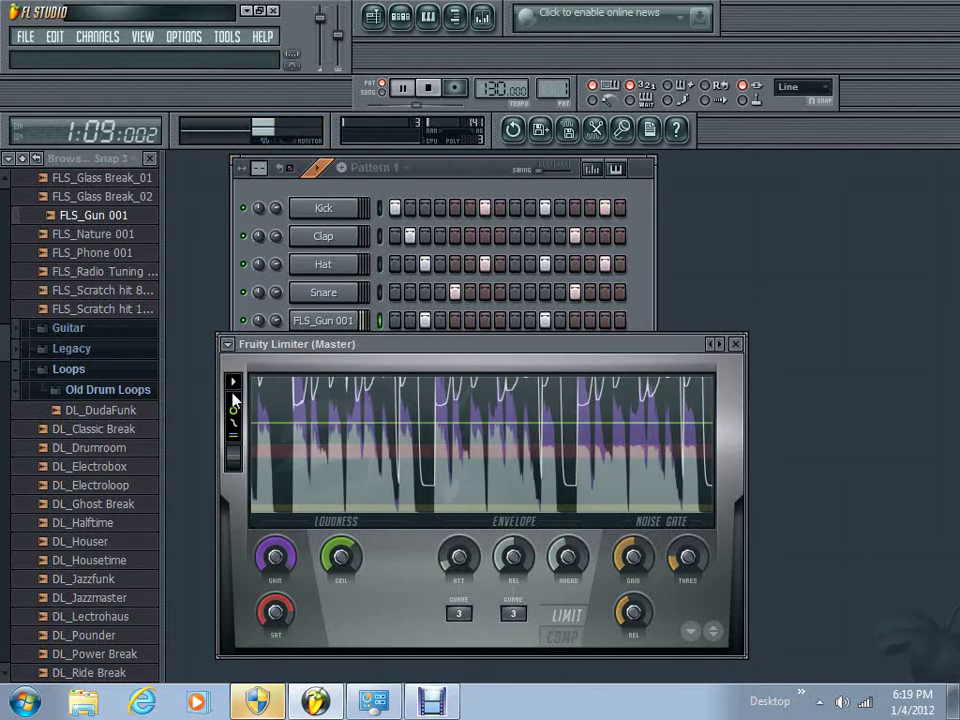
{"action": "left_click", "coordinate": [420, 390]}
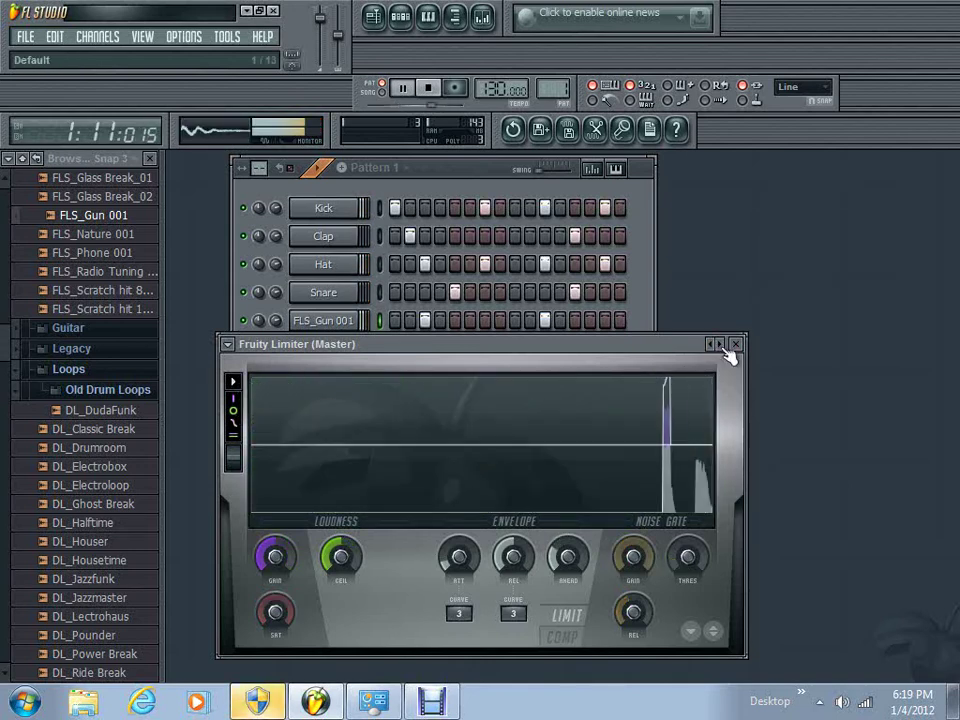
{"action": "left_click_drag", "start_coordinate": [341, 557], "coordinate": [341, 545]}
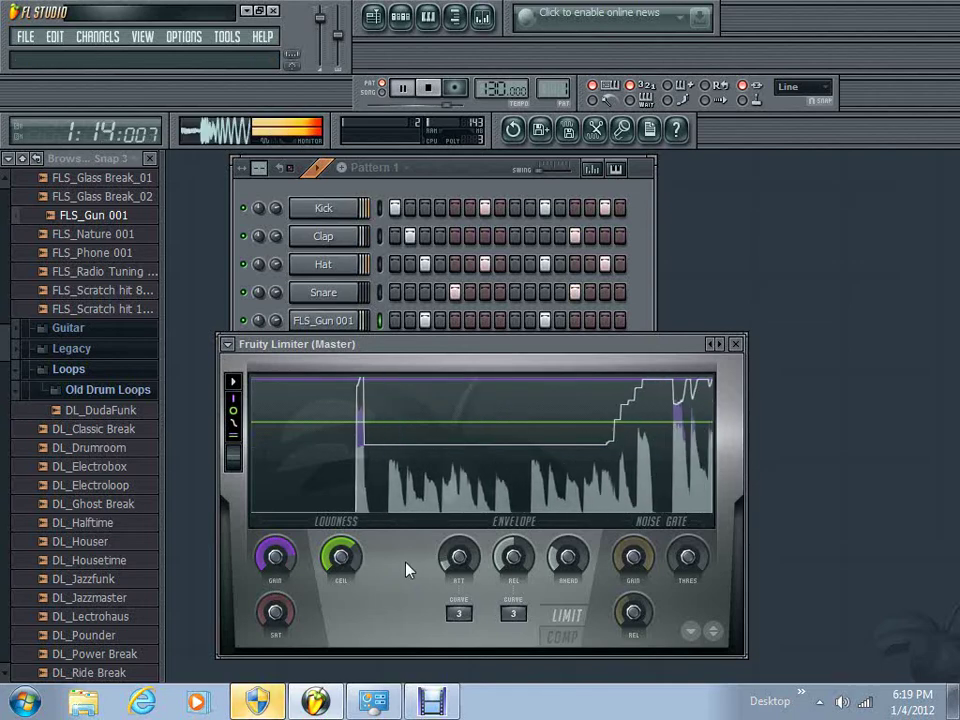
{"action": "scroll", "coordinate": [459, 613], "scroll_direction": "up", "scroll_amount": 5}
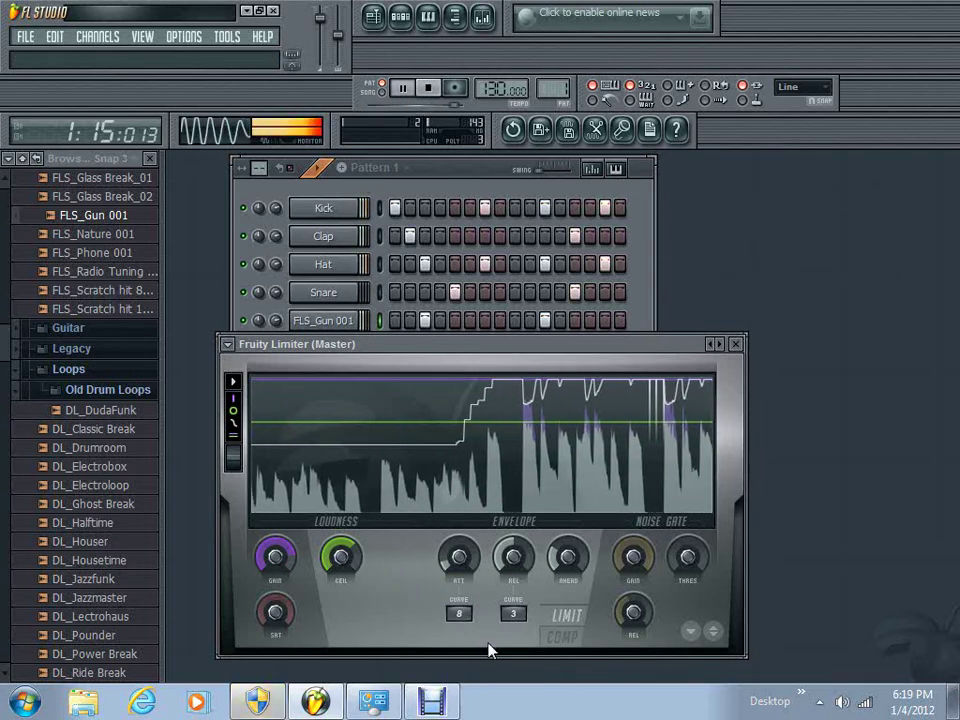
{"action": "scroll", "coordinate": [512, 613], "scroll_direction": "up", "scroll_amount": 5}
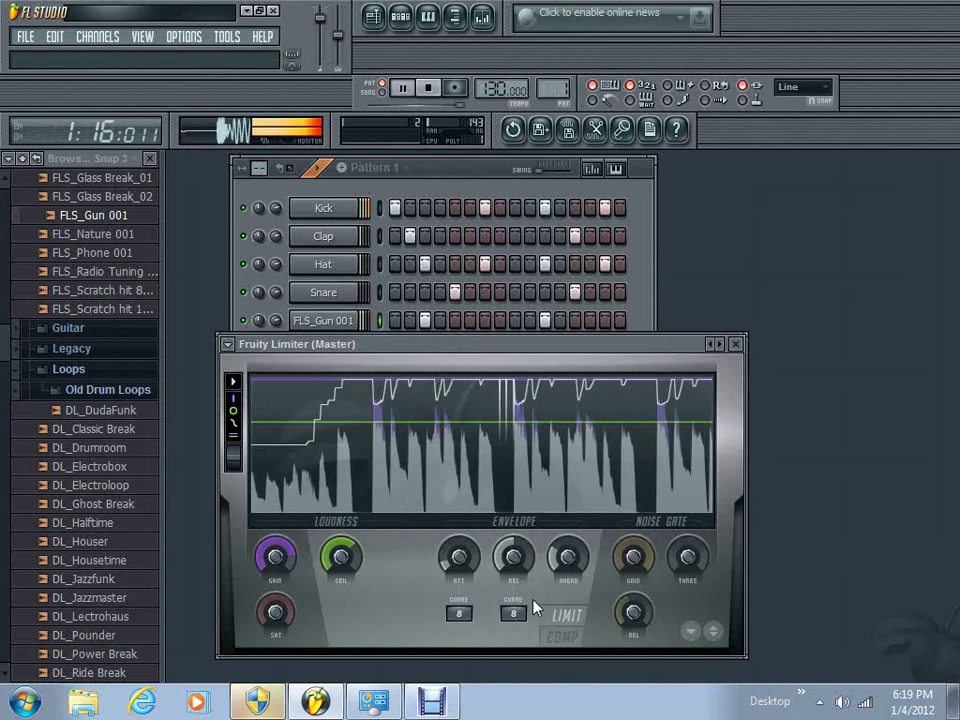
Step: Set both curve boxes to 8 and lengthen the limiter's release, attack and lookahead times
{"action": "left_click", "coordinate": [634, 612]}
{"action": "left_click", "coordinate": [712, 629]}
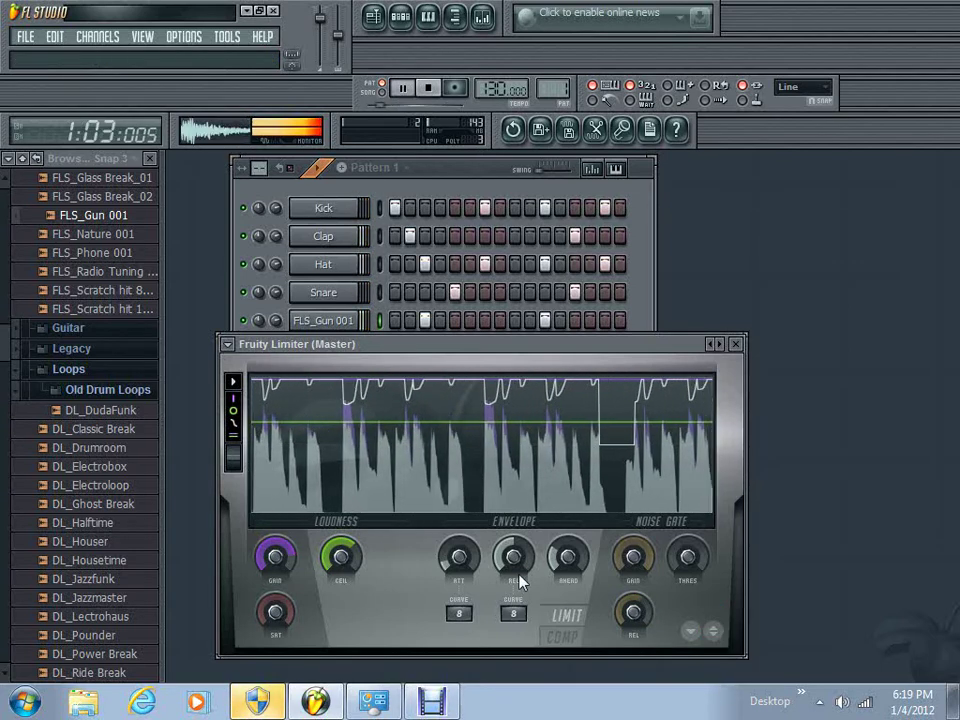
{"action": "left_click_drag", "start_coordinate": [513, 557], "coordinate": [513, 535]}
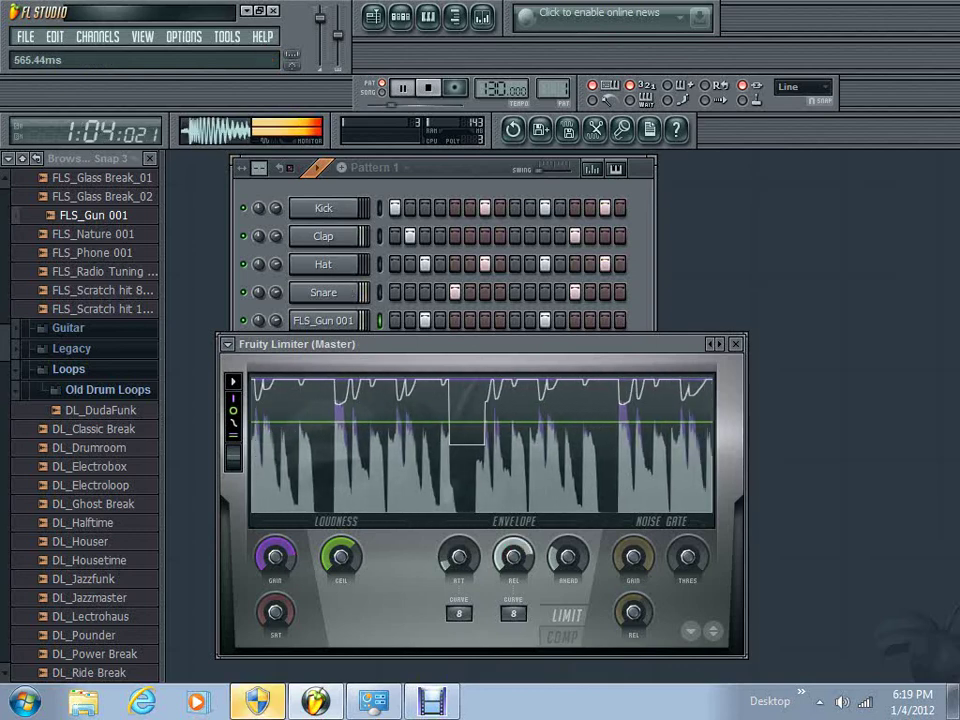
{"action": "mouse_move", "coordinate": [459, 557]}
{"action": "left_mouse_down"}
{"action": "mouse_move", "coordinate": [459, 545]}
{"action": "mouse_move", "coordinate": [513, 575]}
{"action": "mouse_move", "coordinate": [513, 540]}
{"action": "left_mouse_up"}
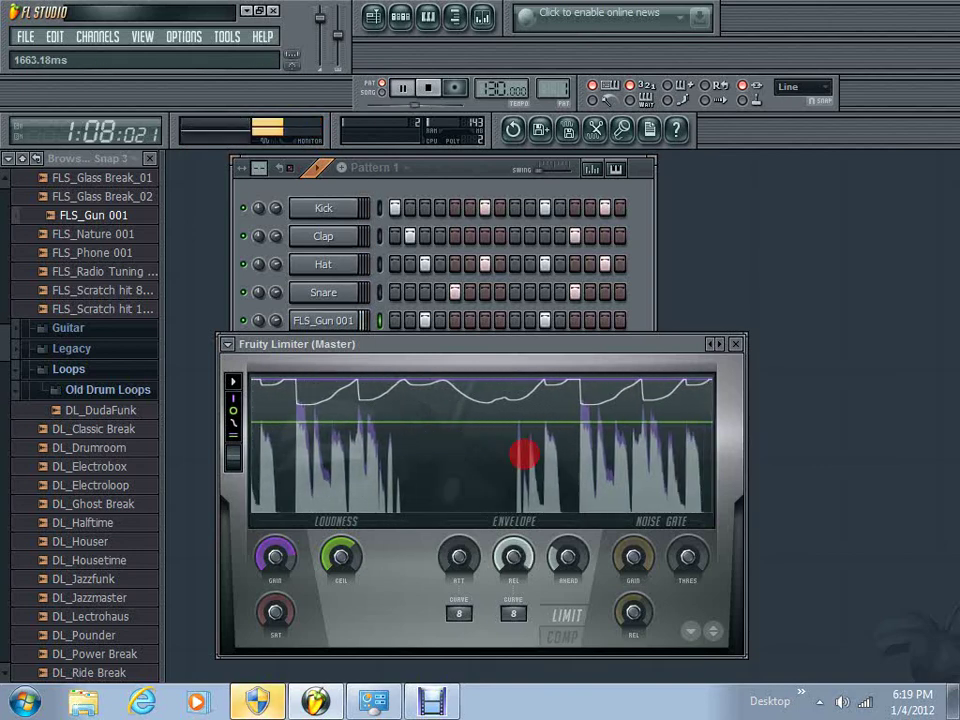
{"action": "left_click_drag", "start_coordinate": [567, 558], "coordinate": [567, 530]}
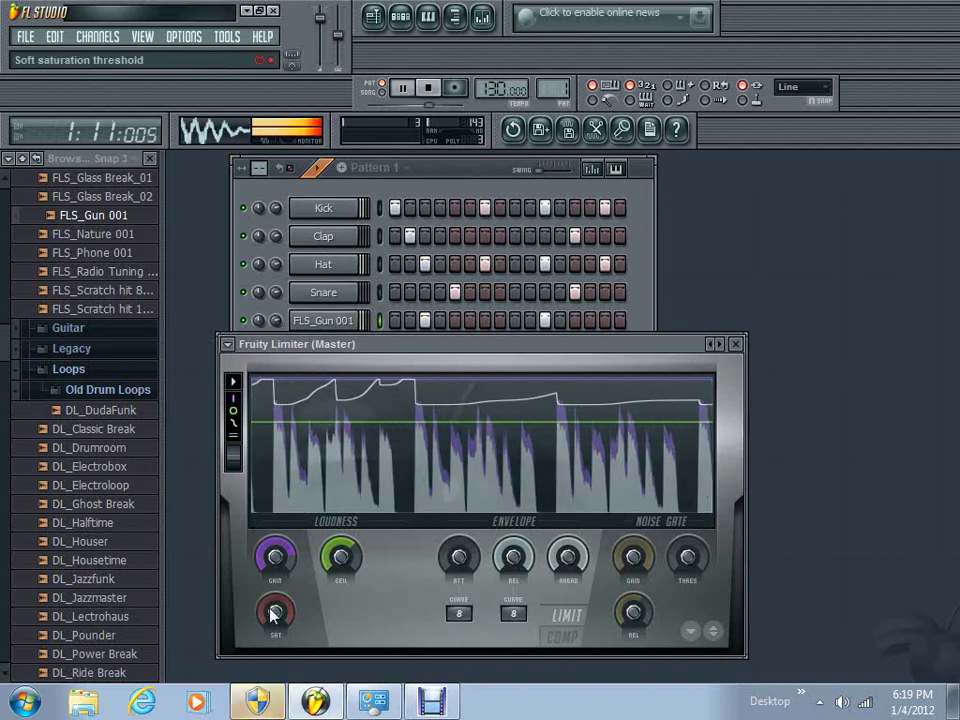
Step: Retune the saturation threshold, raise the ceiling, and lower the noise gate gain
{"action": "mouse_move", "coordinate": [275, 611]}
{"action": "left_mouse_down"}
{"action": "mouse_move", "coordinate": [275, 590]}
{"action": "mouse_move", "coordinate": [275, 600]}
{"action": "left_mouse_up"}
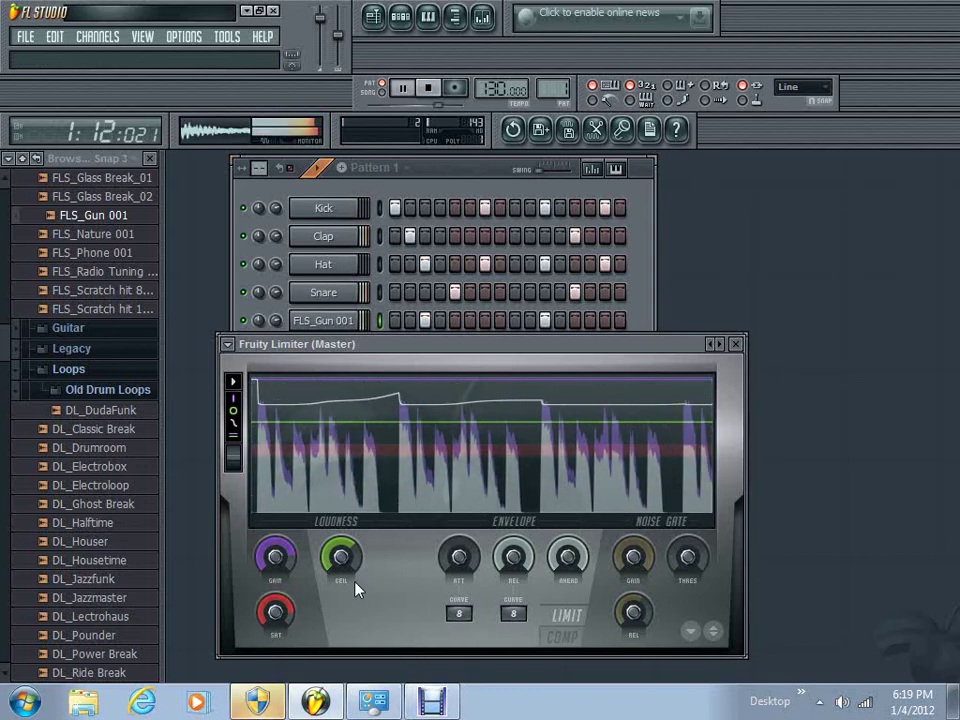
{"action": "left_click_drag", "start_coordinate": [333, 560], "coordinate": [335, 530]}
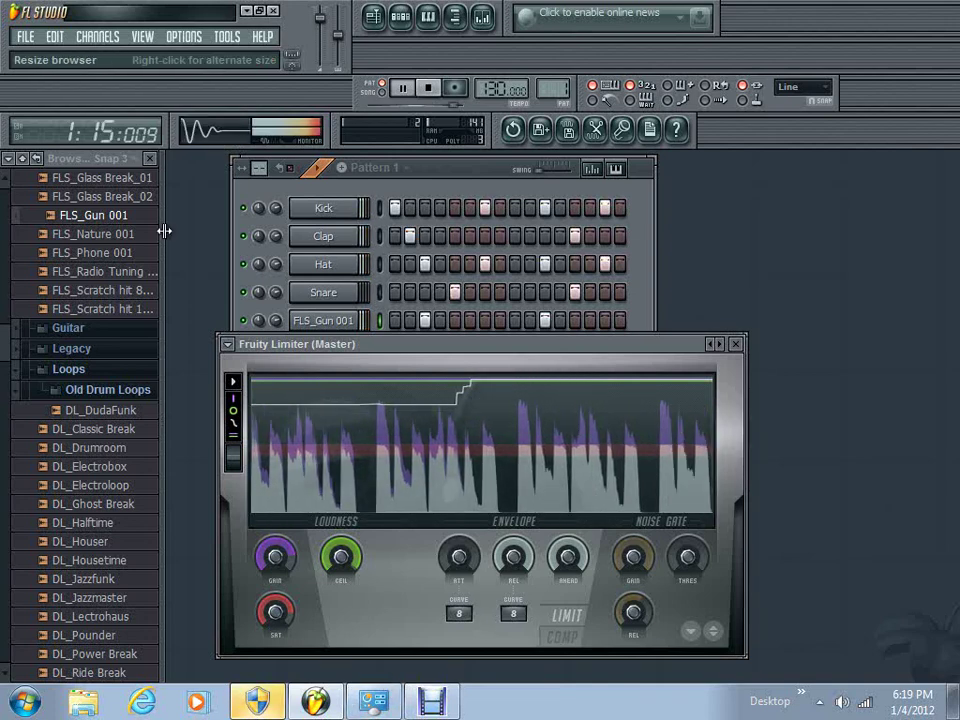
{"action": "left_click_drag", "start_coordinate": [275, 556], "coordinate": [275, 550]}
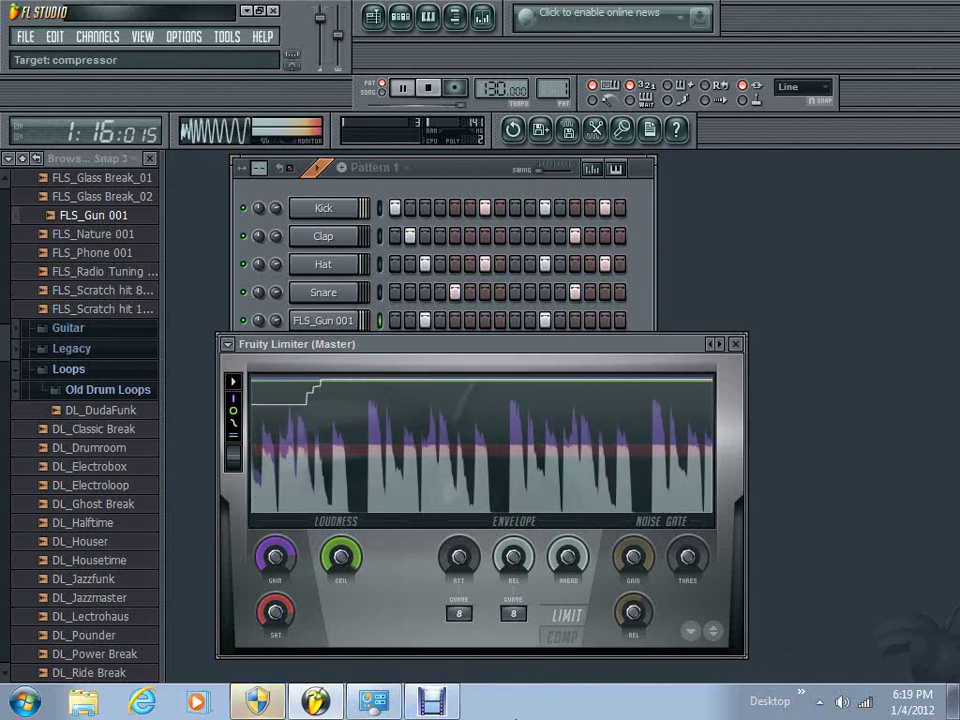